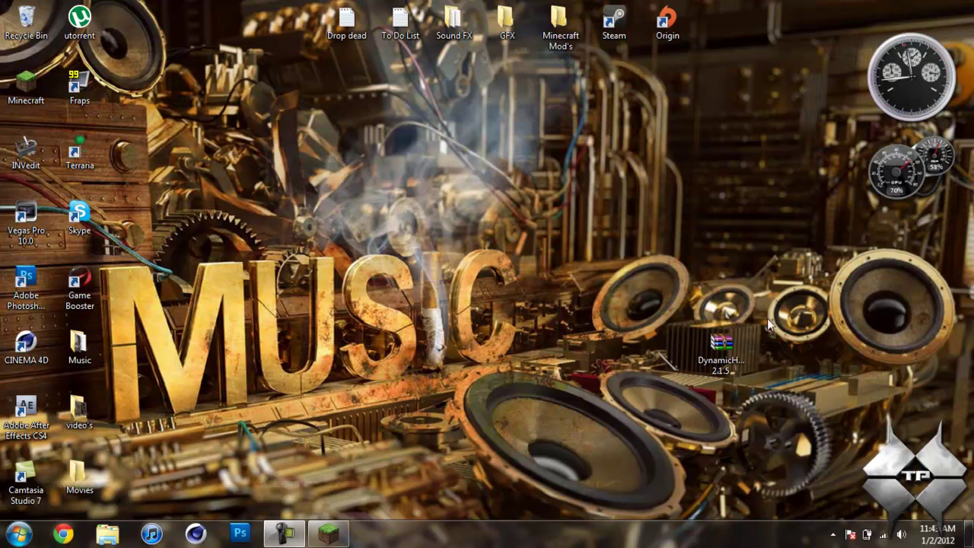
{"action": "left_click", "coordinate": [721, 344]}
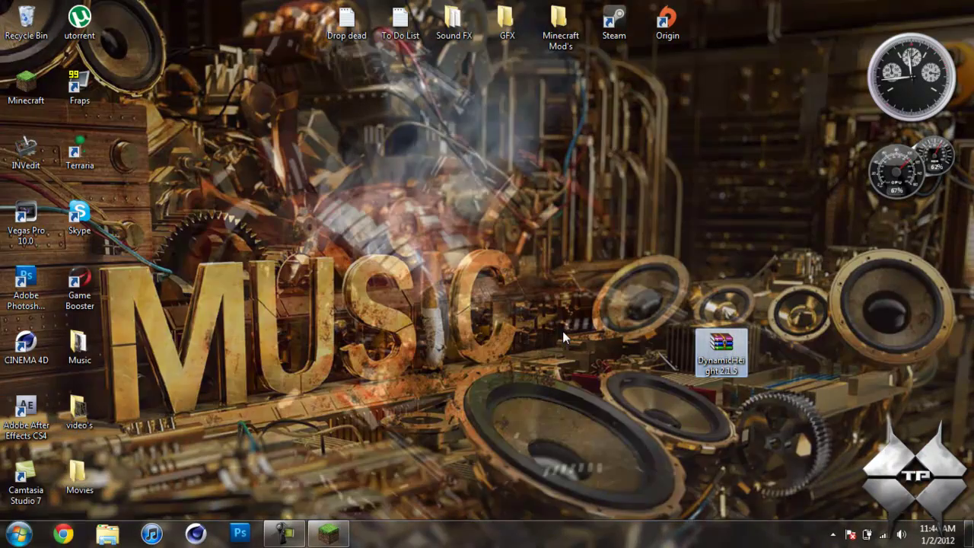
{"action": "left_click", "coordinate": [562, 331]}
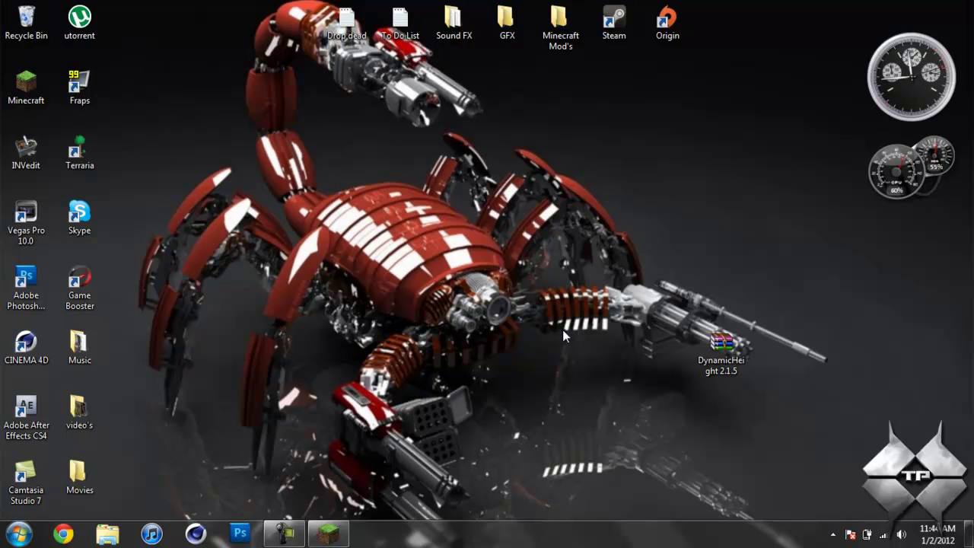
- Switch to Minecraft, resume the paused world to view its terrain, and save and quit to the title screen
{"action": "left_click", "coordinate": [327, 533]}
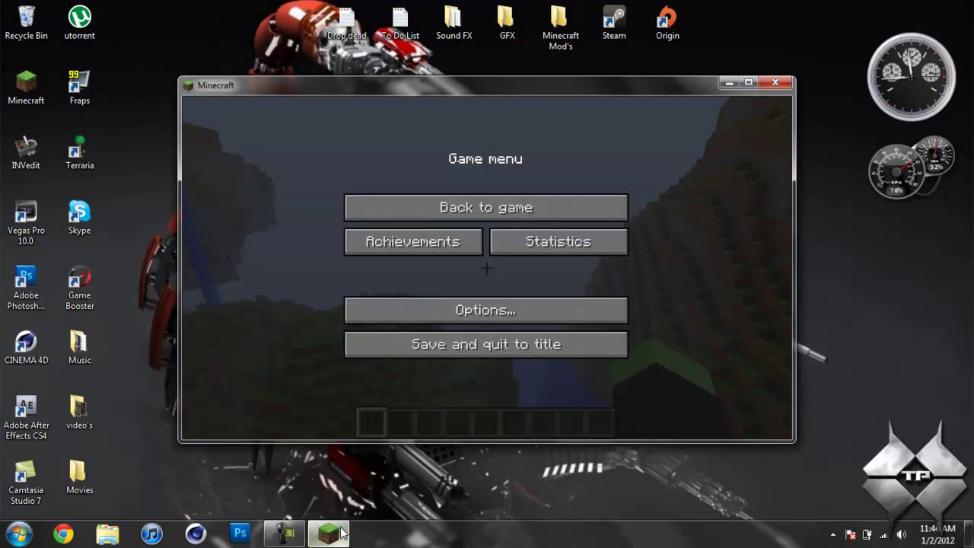
{"action": "left_click", "coordinate": [454, 213]}
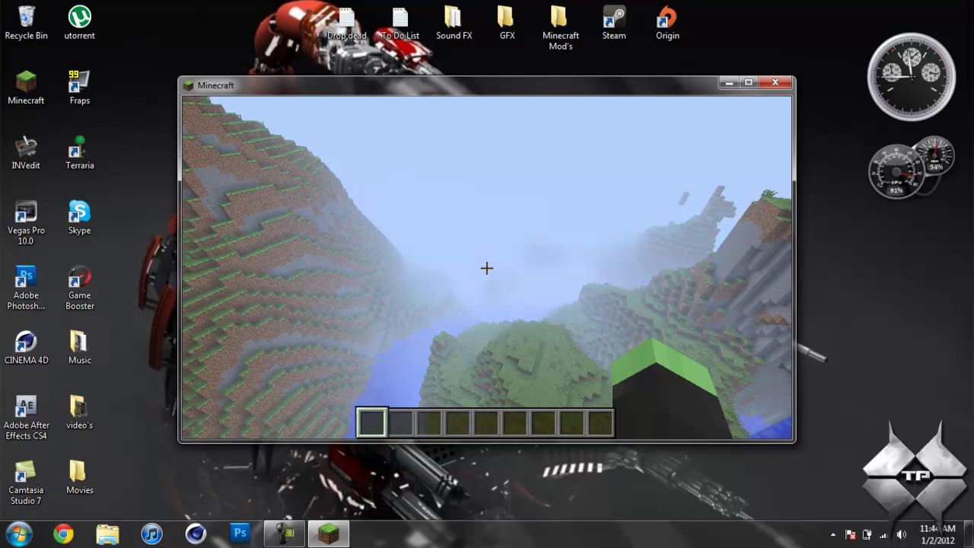
{"action": "key", "text": "Escape"}
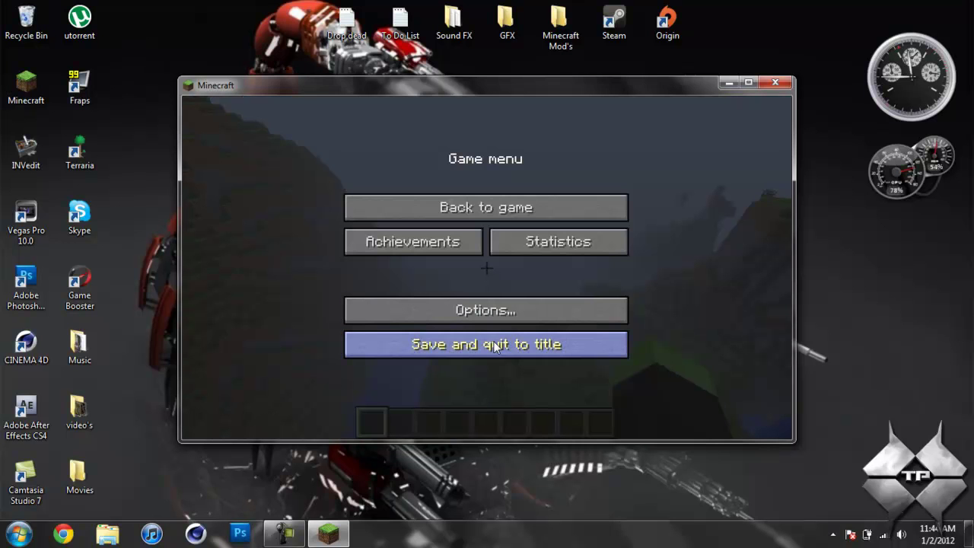
{"action": "left_click", "coordinate": [494, 349]}
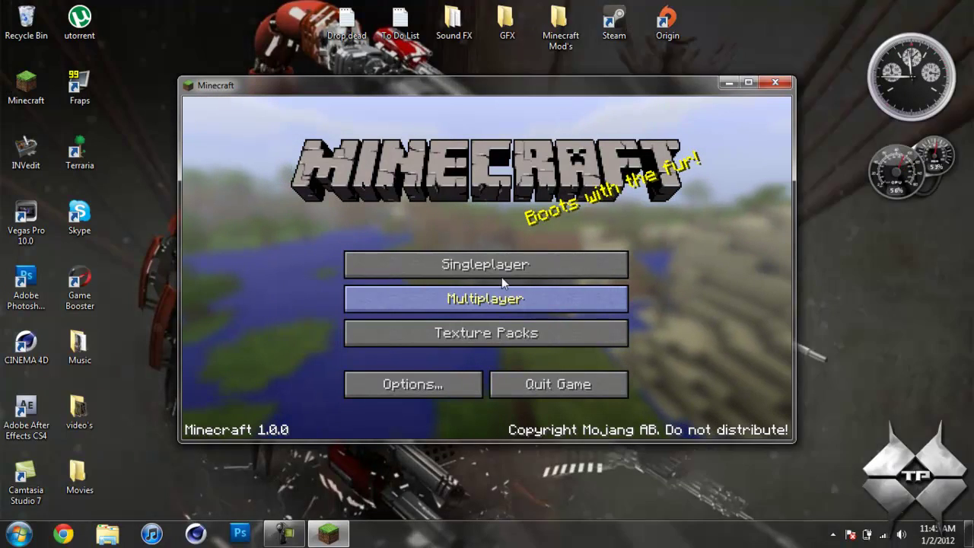
- Start creating a new singleplayer world and show its additional world options
{"action": "left_click", "coordinate": [503, 269]}
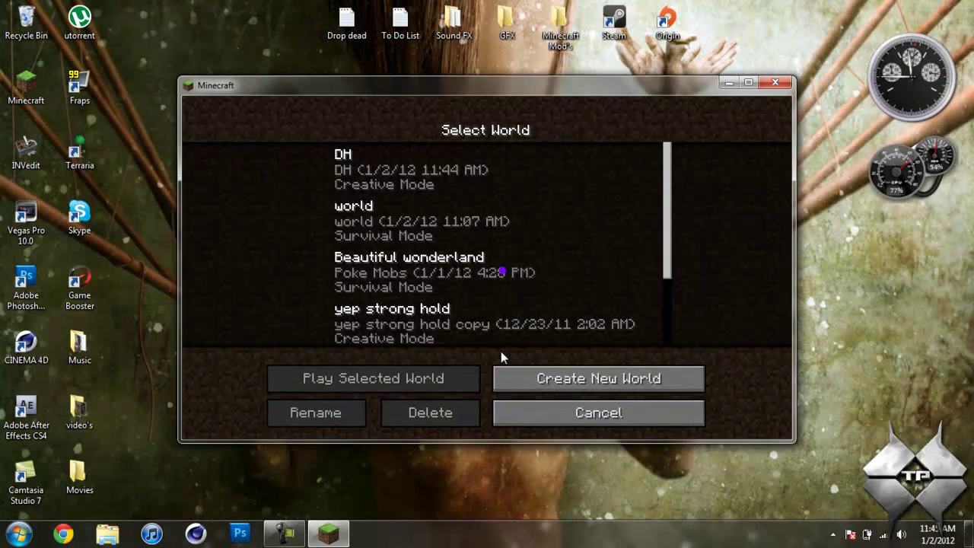
{"action": "left_click", "coordinate": [600, 383]}
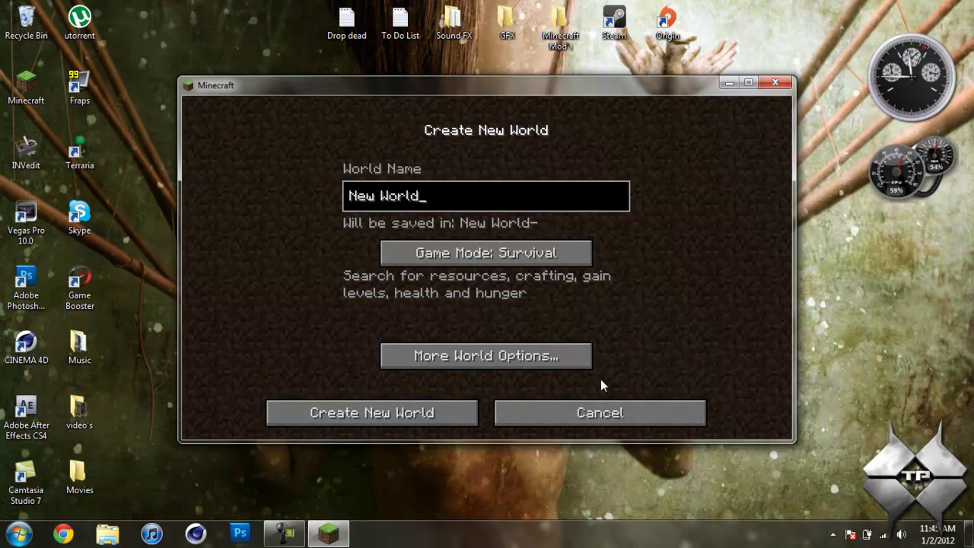
{"action": "left_click", "coordinate": [453, 357]}
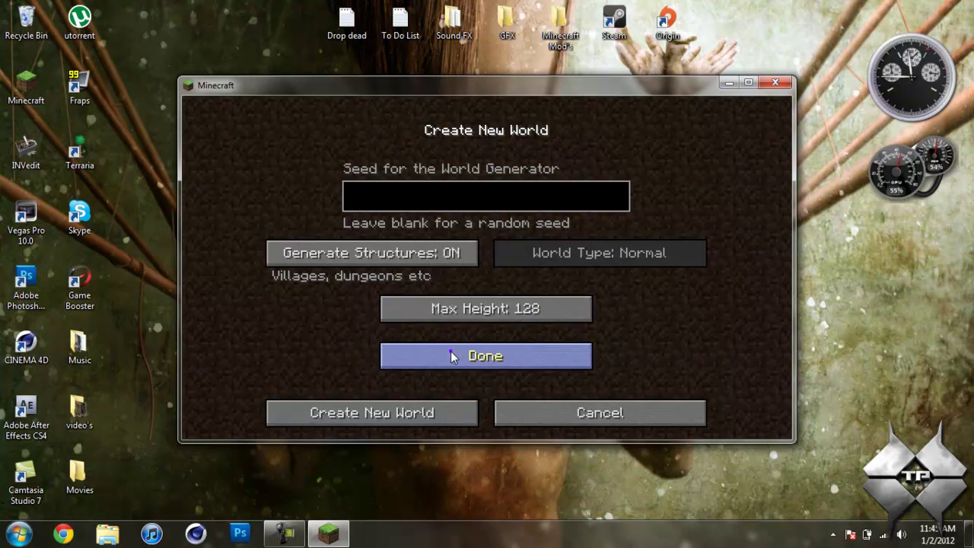
- Cycle the new world's Max Height option through its available values, including 512, 32 and 128, ending on 1024
{"action": "left_click", "coordinate": [541, 308]}
{"action": "left_click", "coordinate": [536, 310]}
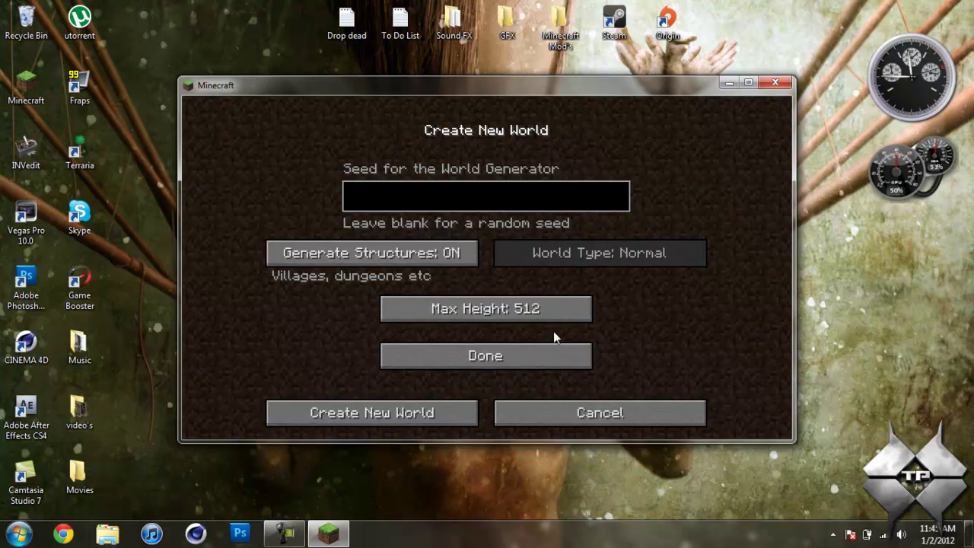
{"action": "left_click", "coordinate": [567, 308]}
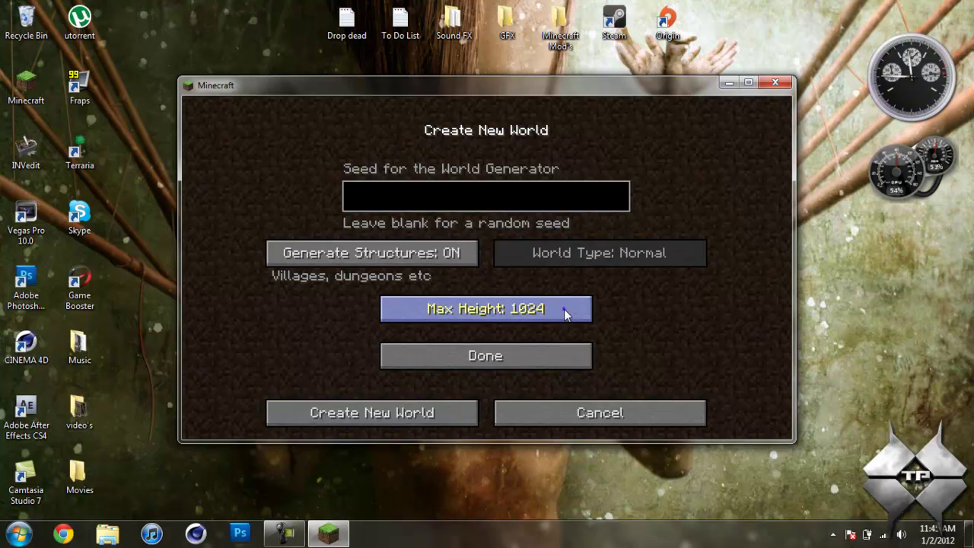
{"action": "left_click", "coordinate": [564, 312]}
{"action": "left_click", "coordinate": [497, 312]}
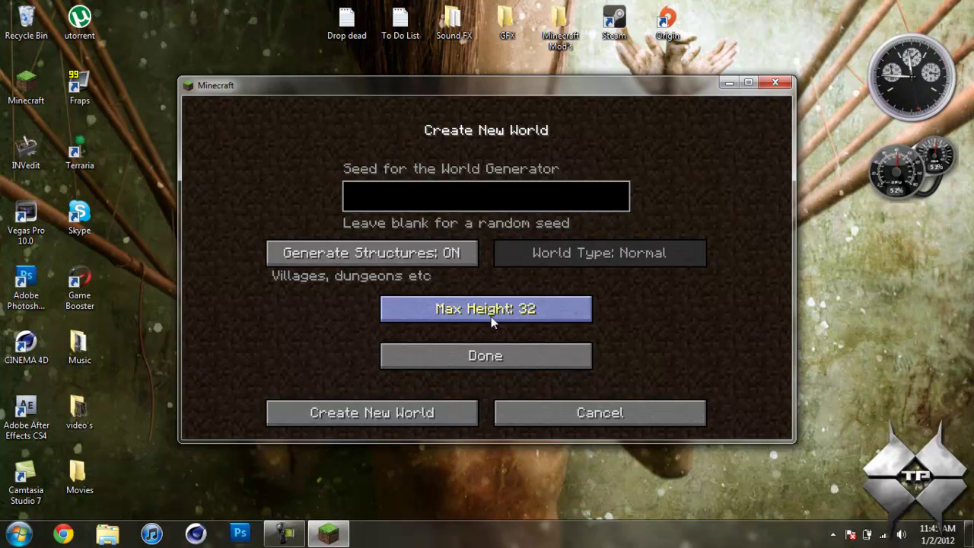
{"action": "left_click", "coordinate": [491, 312]}
{"action": "left_click", "coordinate": [491, 313]}
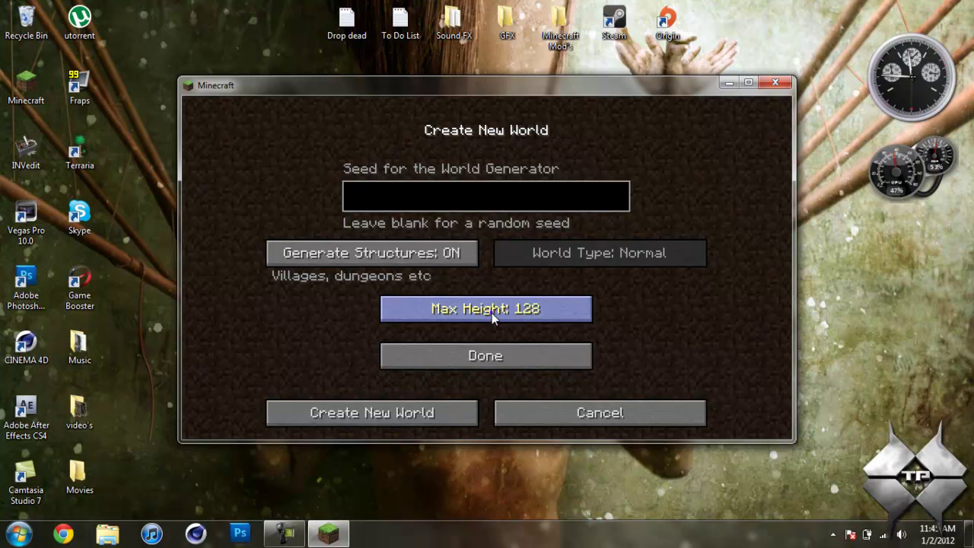
{"action": "left_click", "coordinate": [492, 313]}
{"action": "left_click", "coordinate": [491, 313]}
{"action": "left_click", "coordinate": [491, 313]}
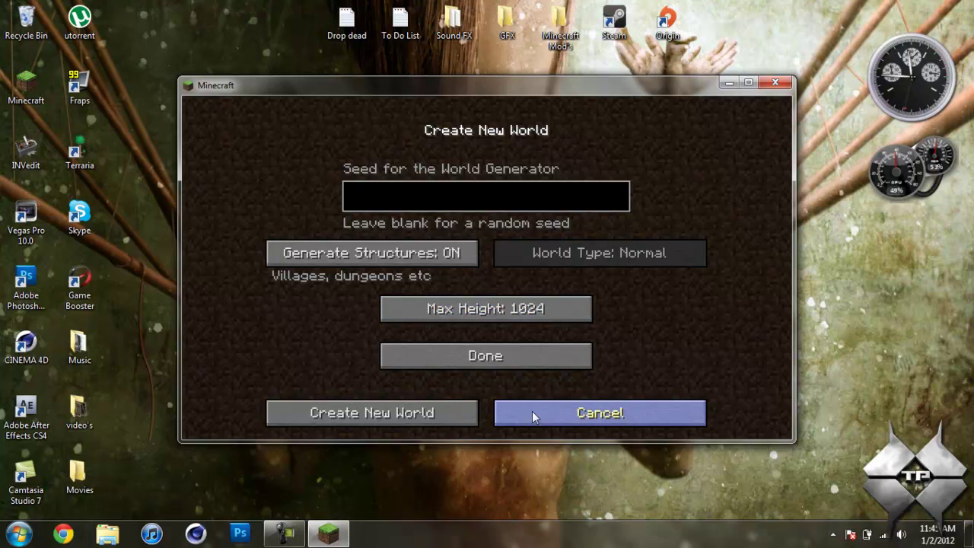
- Cancel the world creation and quit Minecraft from the title screen
{"action": "left_click", "coordinate": [559, 413]}
{"action": "left_click", "coordinate": [585, 410]}
{"action": "left_click", "coordinate": [584, 388]}
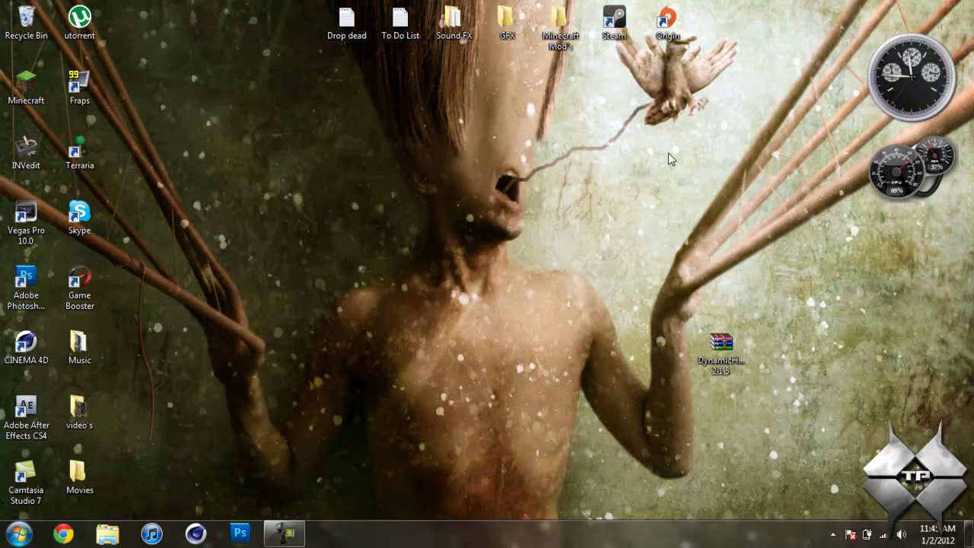
{"action": "left_click", "coordinate": [296, 538]}
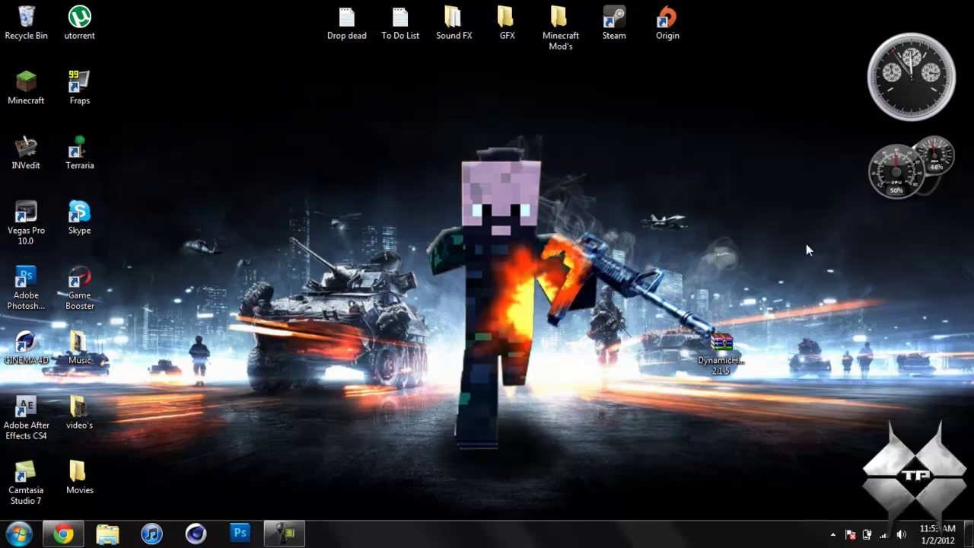
{"action": "left_click_drag", "start_coordinate": [694, 278], "coordinate": [781, 415]}
{"action": "left_click", "coordinate": [778, 289]}
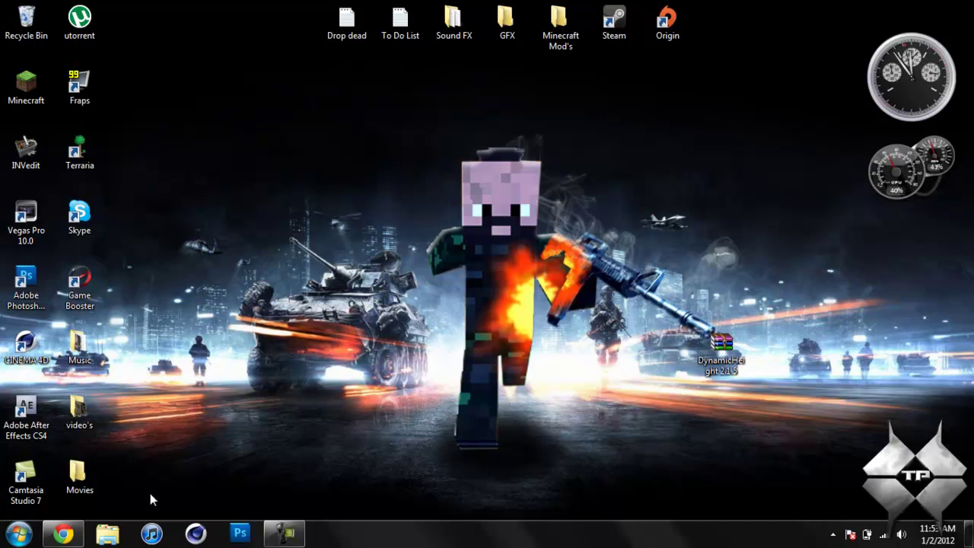
- Switch to Chrome and examine the DynamicHeight mod page for its features, client installation steps and client downloads
{"action": "left_click", "coordinate": [64, 533]}
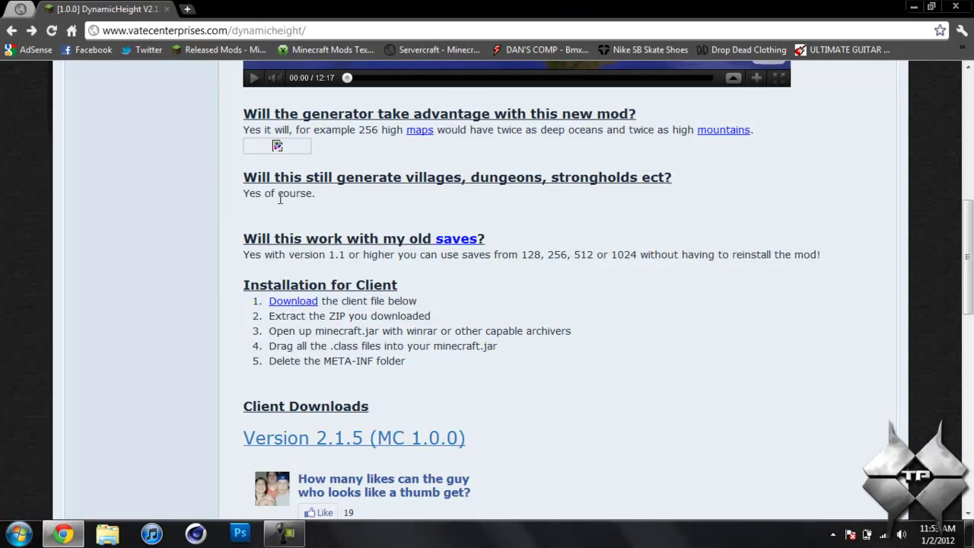
{"action": "scroll", "coordinate": [292, 199], "scroll_direction": "up", "scroll_amount": 7}
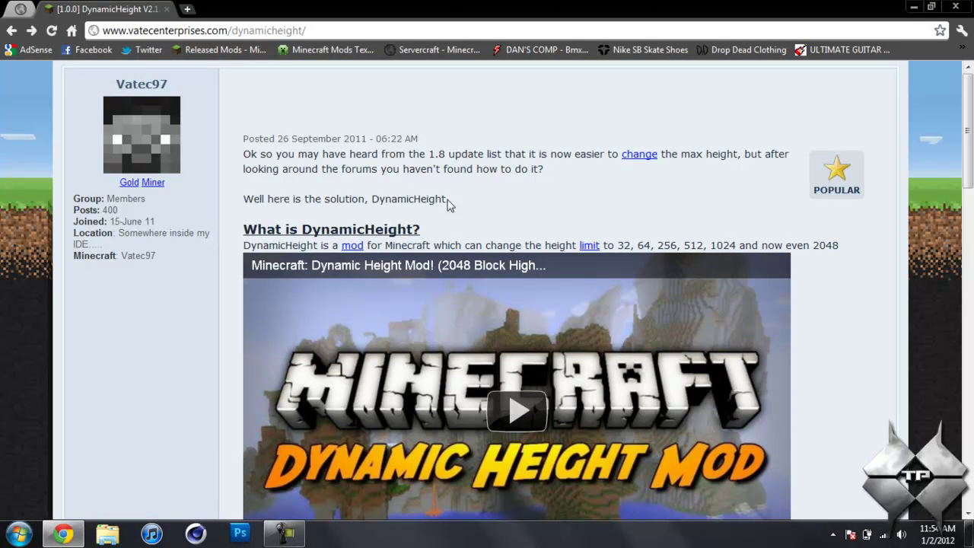
{"action": "scroll", "coordinate": [471, 197], "scroll_direction": "down", "scroll_amount": 1}
{"action": "scroll", "coordinate": [734, 257], "scroll_direction": "down", "scroll_amount": 15}
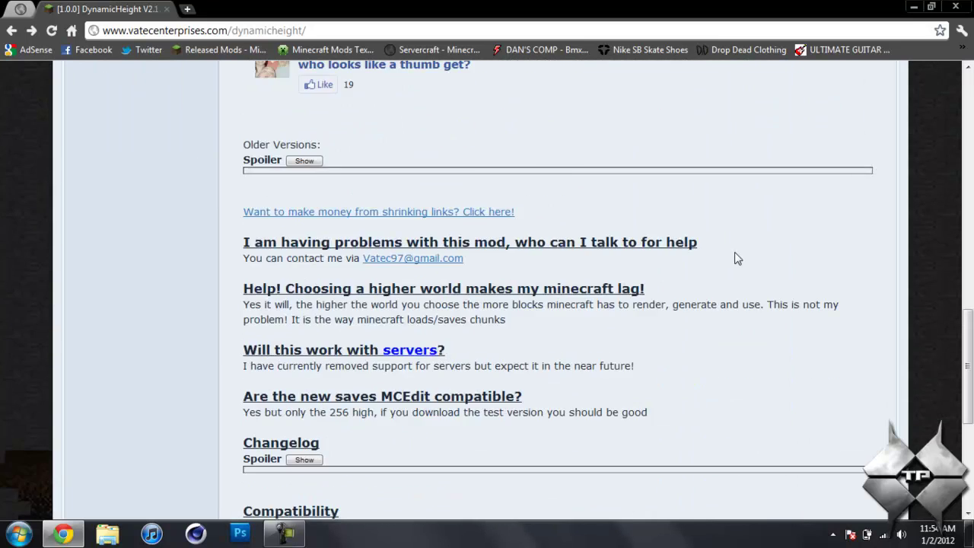
{"action": "scroll", "coordinate": [734, 257], "scroll_direction": "down", "scroll_amount": 4}
{"action": "scroll", "coordinate": [734, 257], "scroll_direction": "up", "scroll_amount": 12}
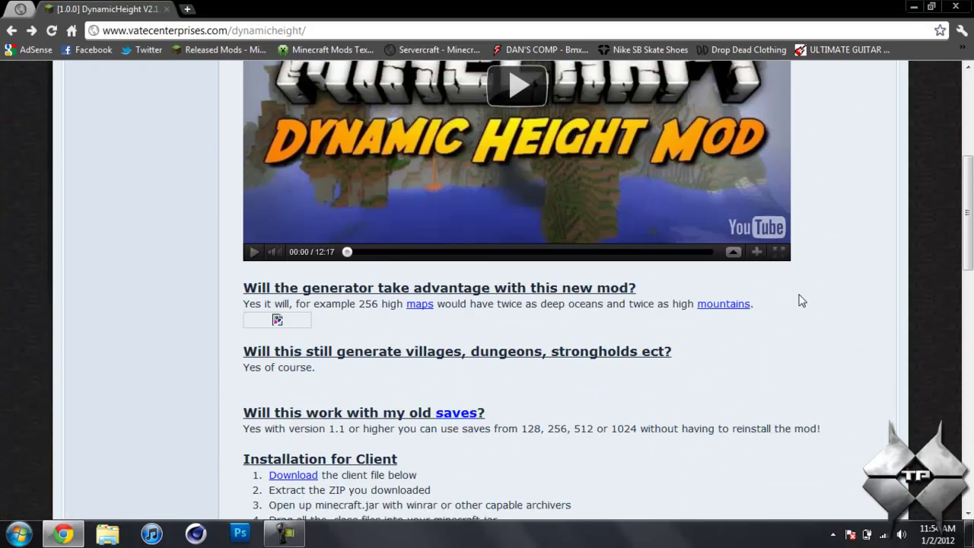
{"action": "scroll", "coordinate": [802, 302], "scroll_direction": "up", "scroll_amount": 5}
{"action": "scroll", "coordinate": [802, 301], "scroll_direction": "down", "scroll_amount": 4}
{"action": "scroll", "coordinate": [802, 301], "scroll_direction": "up", "scroll_amount": 2}
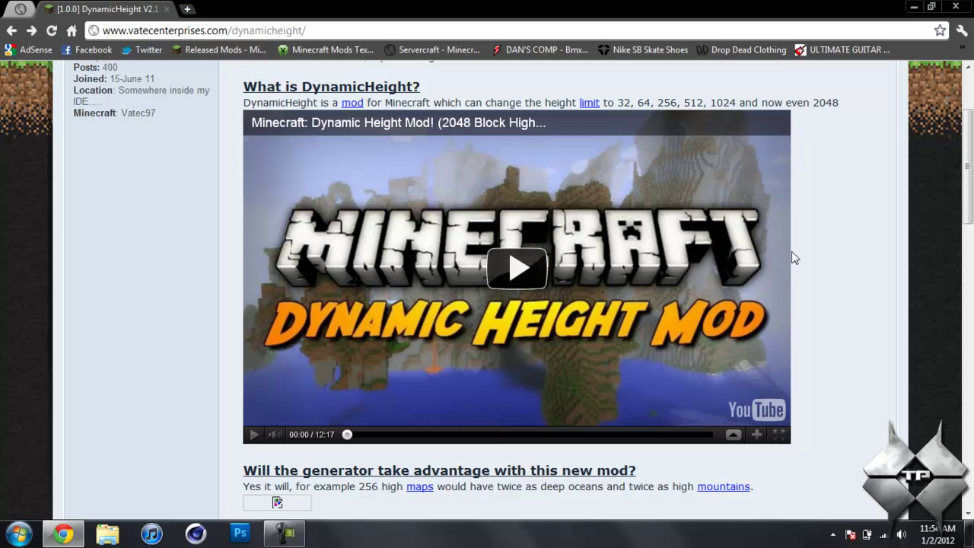
{"action": "scroll", "coordinate": [795, 259], "scroll_direction": "down", "scroll_amount": 6}
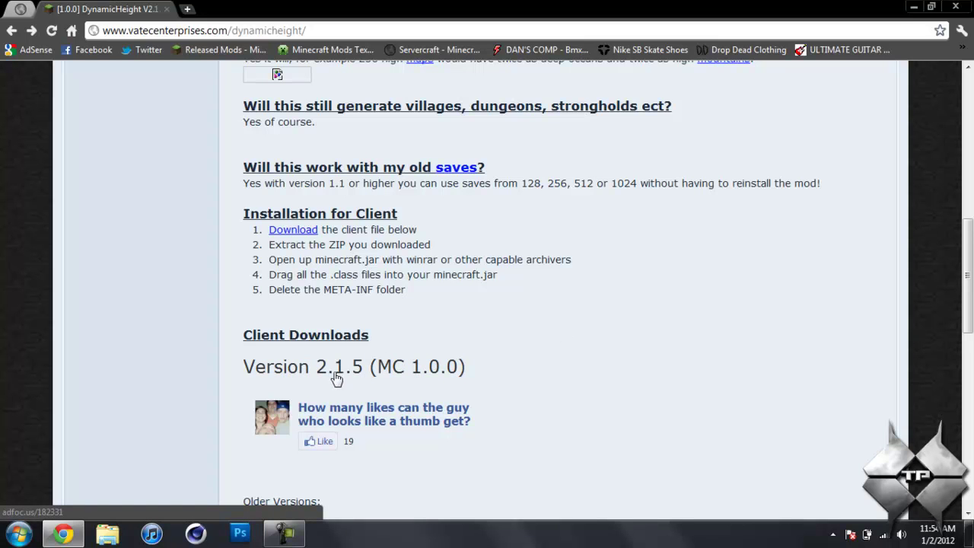
- Open the client download link for Version 2.1.5 (MC 1.0.0), return to the mod page and close the browser
{"action": "left_click", "coordinate": [366, 369]}
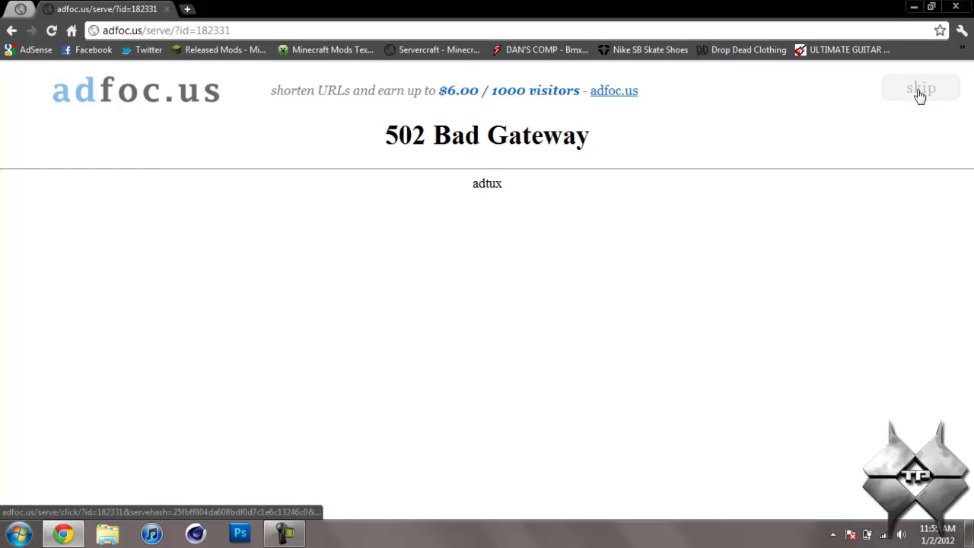
{"action": "left_click", "coordinate": [12, 31]}
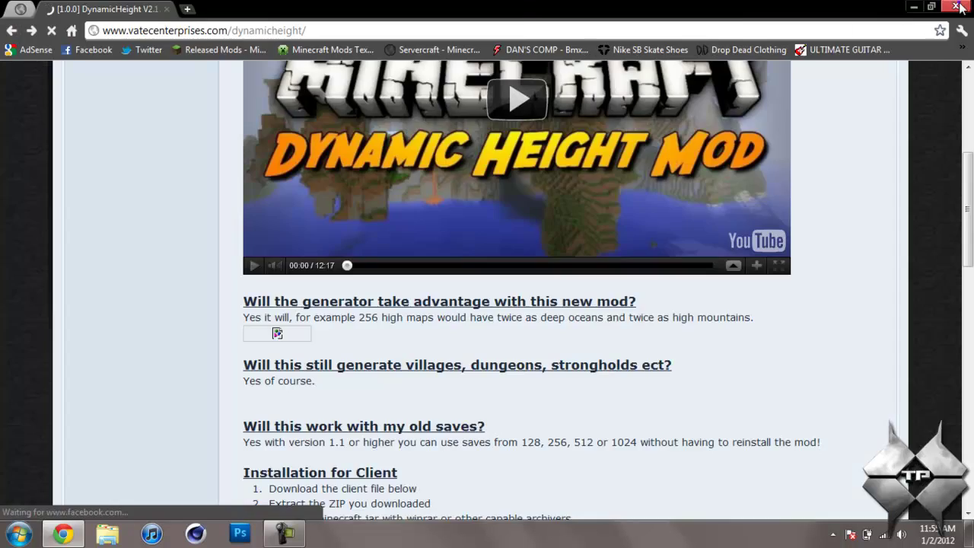
{"action": "left_click", "coordinate": [957, 7]}
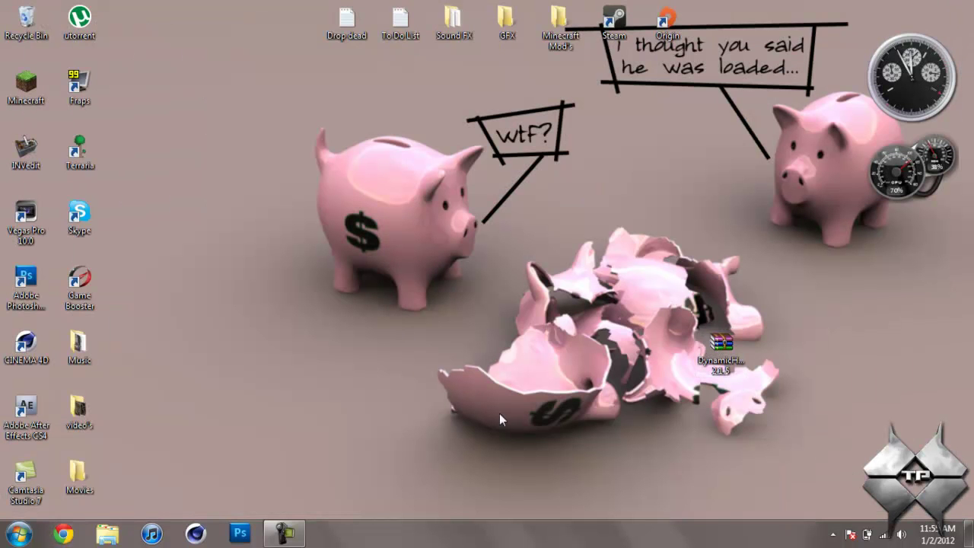
- Open the %appdata% folder from Windows search and go to the bin folder inside .minecraft
{"action": "left_click", "coordinate": [19, 534]}
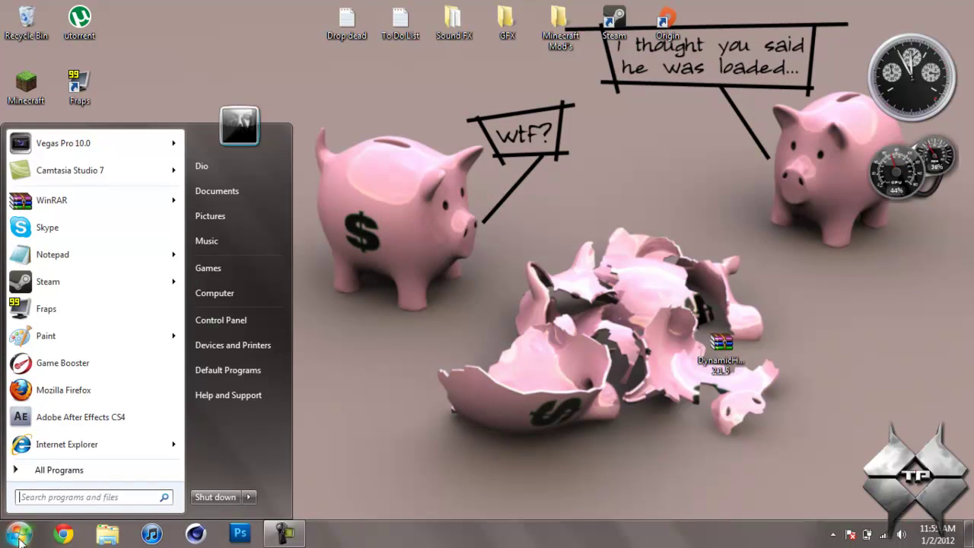
{"action": "type", "text": "%appdata"}
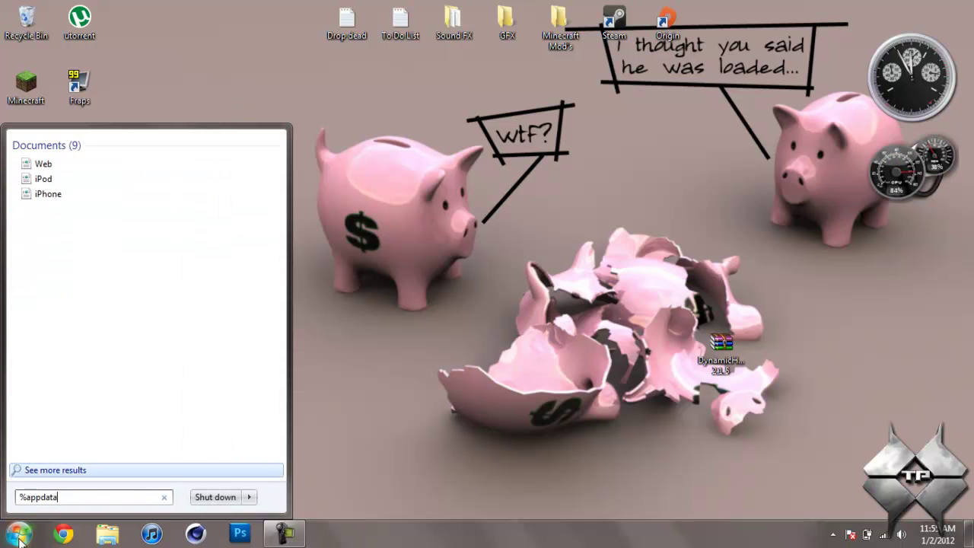
{"action": "type", "text": "%"}
{"action": "key", "text": "Return"}
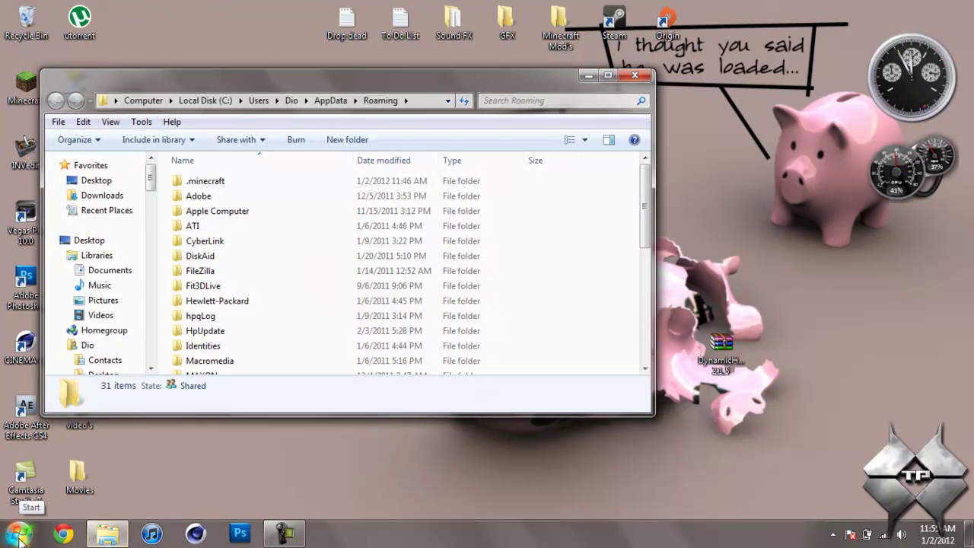
{"action": "double_click", "coordinate": [222, 181]}
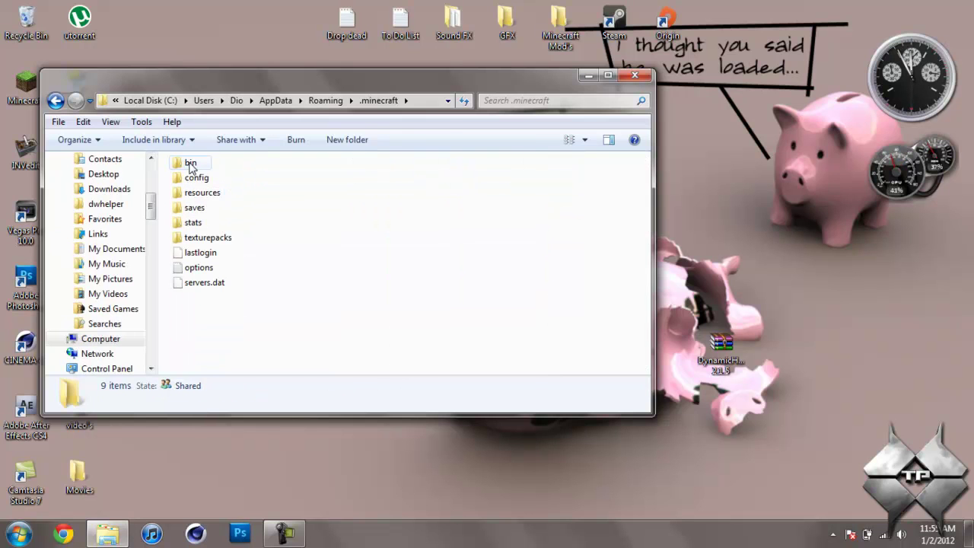
{"action": "double_click", "coordinate": [190, 165]}
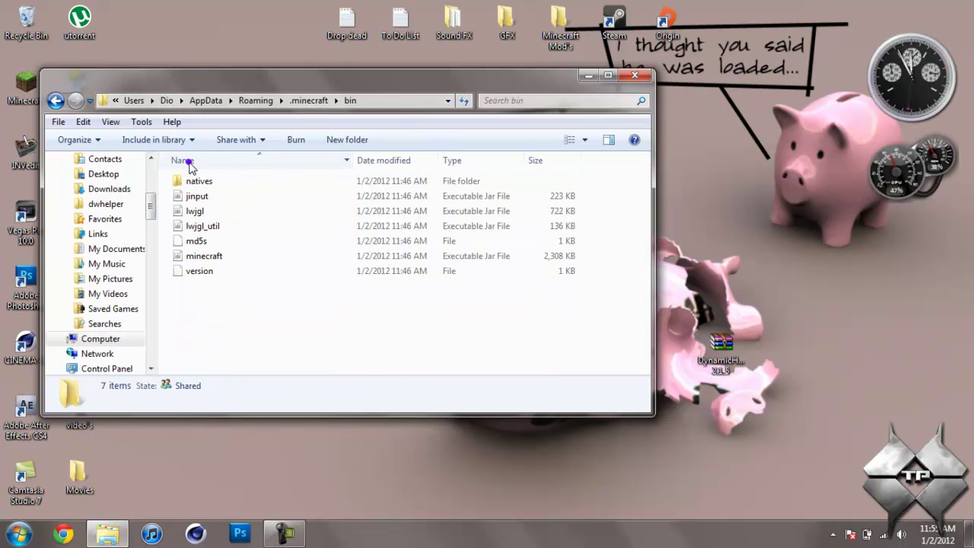
- Open the minecraft jar file with WinRAR archiver and snap the archive window to one half of the screen
{"action": "left_click", "coordinate": [196, 261]}
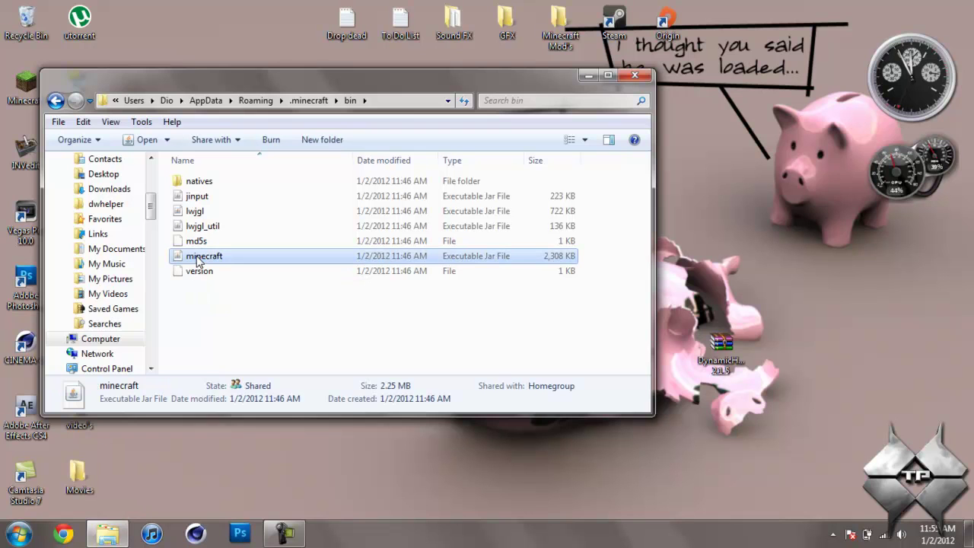
{"action": "right_click", "coordinate": [197, 261]}
{"action": "mouse_move", "coordinate": [326, 279]}
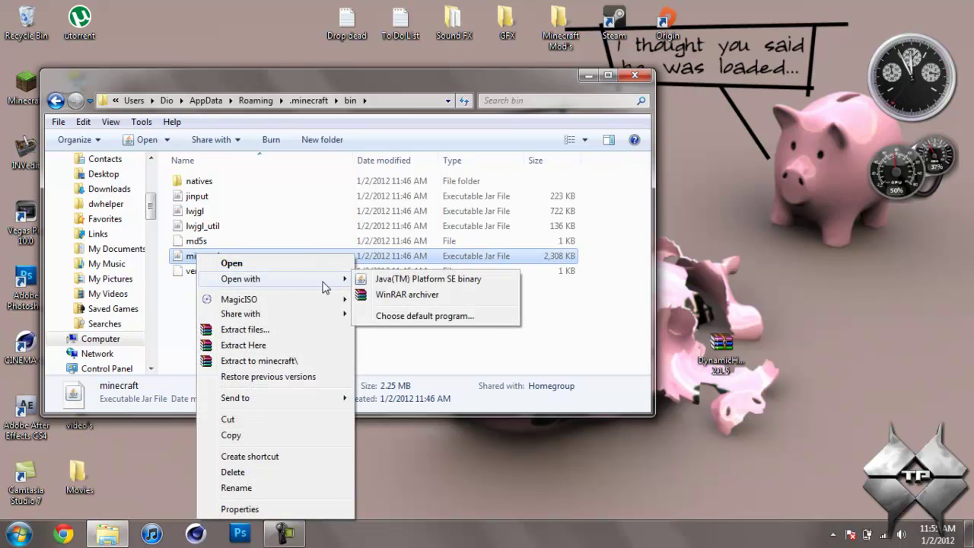
{"action": "left_click", "coordinate": [405, 296]}
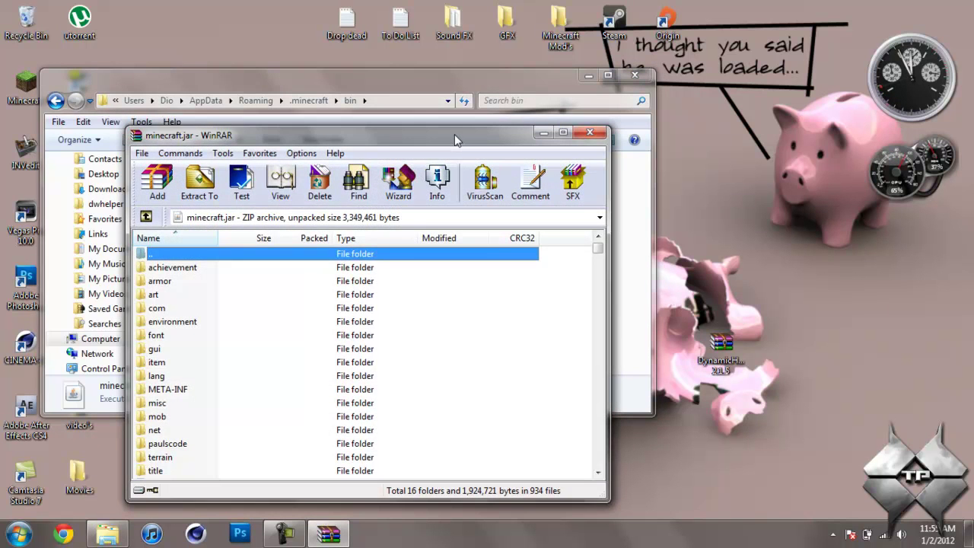
{"action": "left_click_drag", "start_coordinate": [455, 139], "coordinate": [0, 137]}
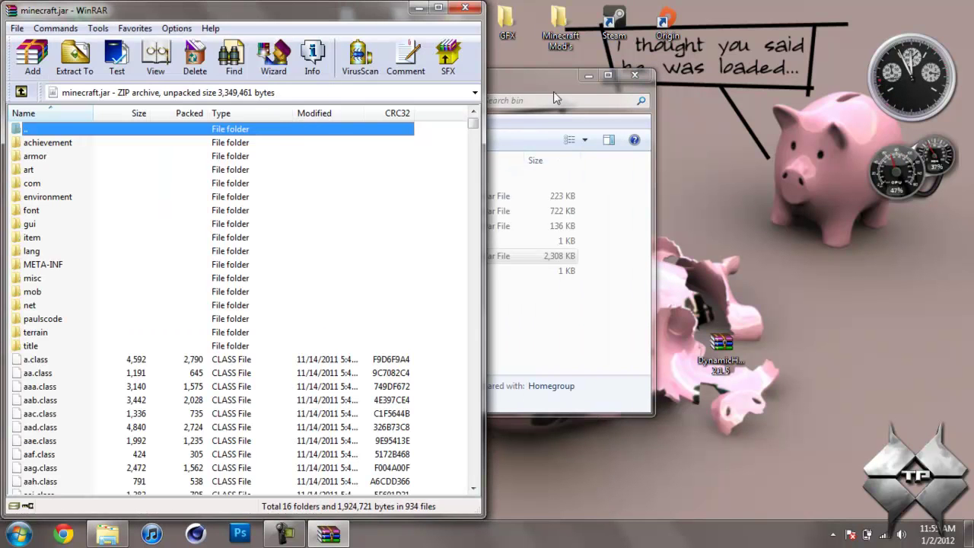
- Close the bin folder window and open the DynamicHeight 2.1.5 archive from the desktop, placing it beside the minecraft.jar archive
{"action": "left_click_drag", "start_coordinate": [553, 91], "coordinate": [591, 174]}
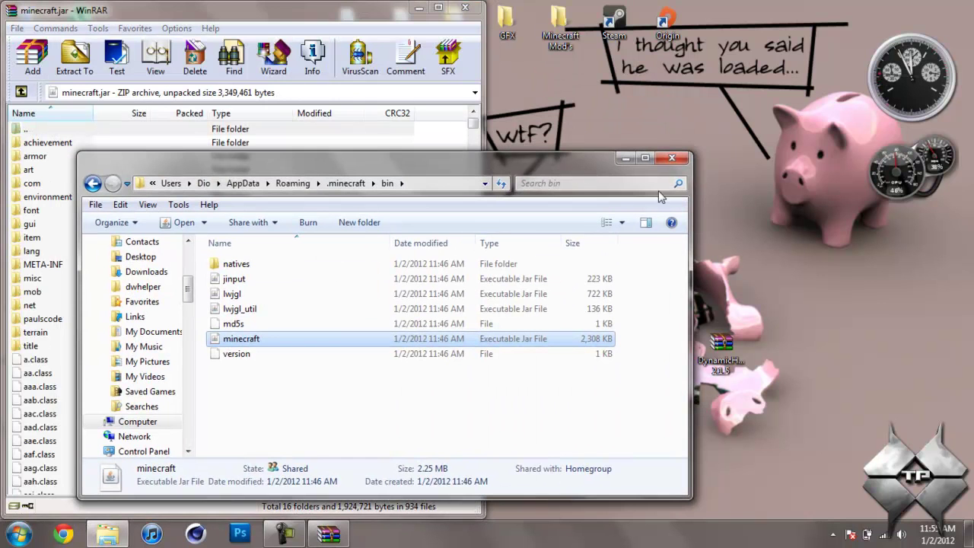
{"action": "left_click", "coordinate": [671, 160]}
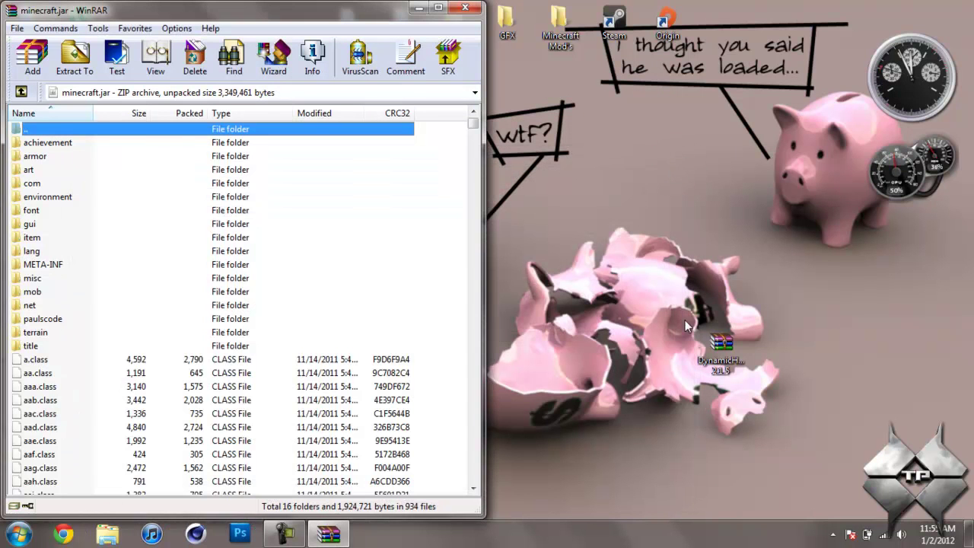
{"action": "double_click", "coordinate": [717, 349]}
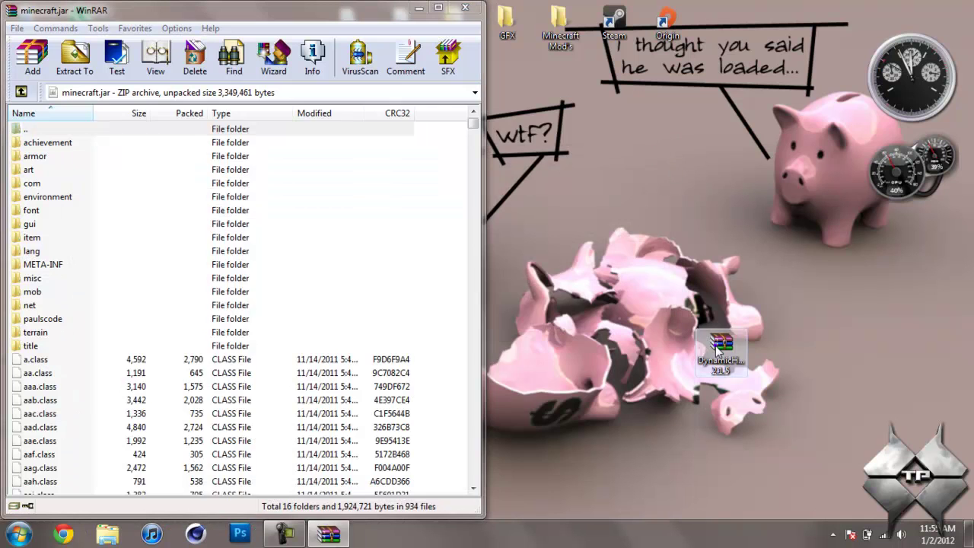
{"action": "left_click_drag", "start_coordinate": [731, 165], "coordinate": [973, 232]}
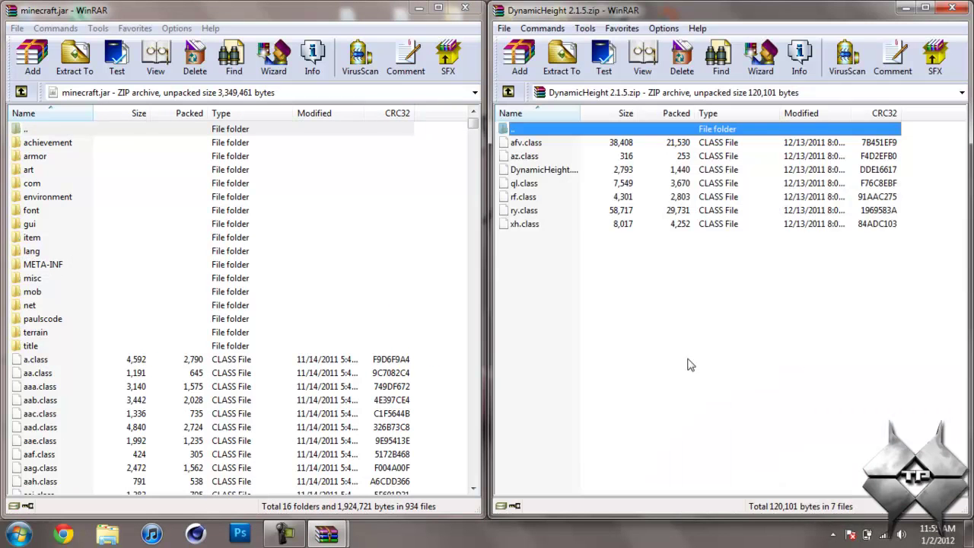
- Add all class files from DynamicHeight 2.1.5.zip to minecraft.jar with the default archiving settings and close the mod archive
{"action": "left_click_drag", "start_coordinate": [654, 355], "coordinate": [541, 145]}
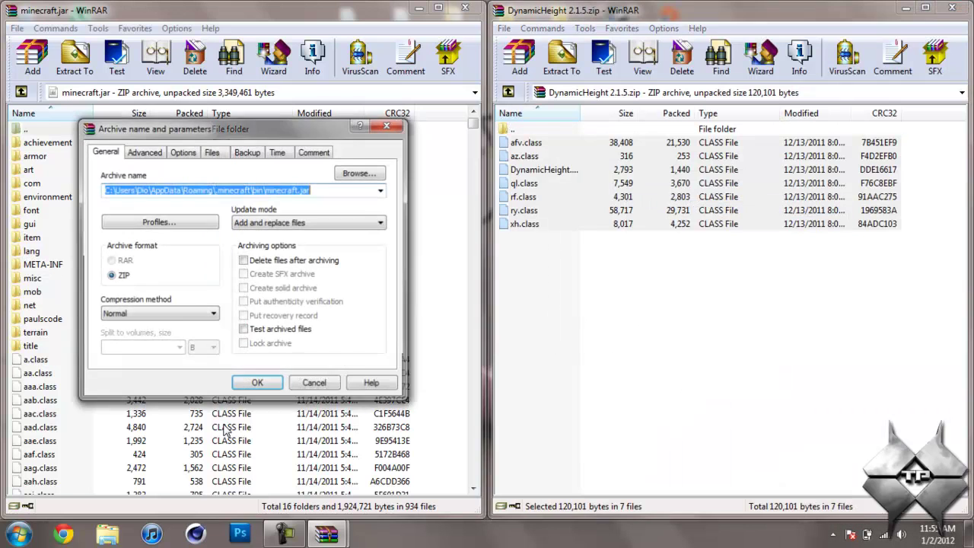
{"action": "left_click", "coordinate": [259, 383]}
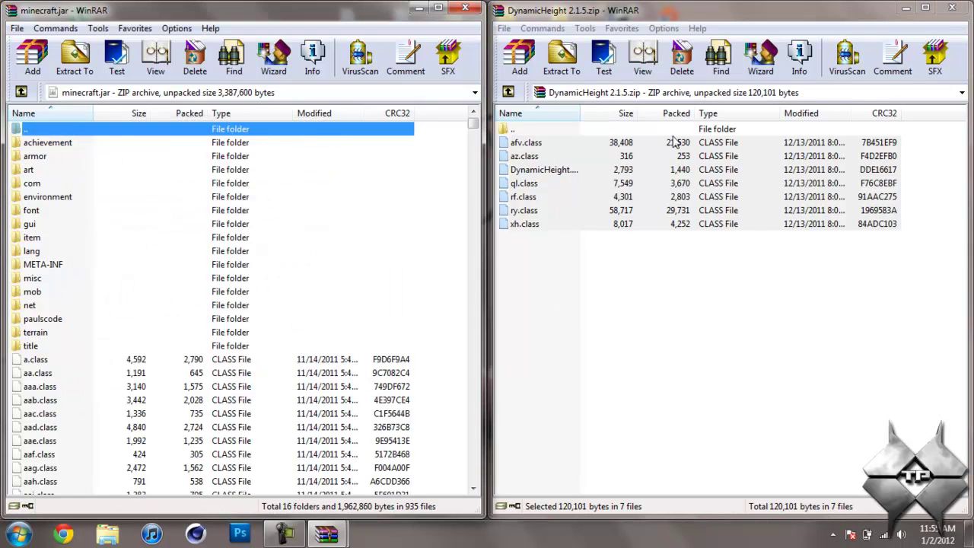
{"action": "left_click", "coordinate": [949, 10]}
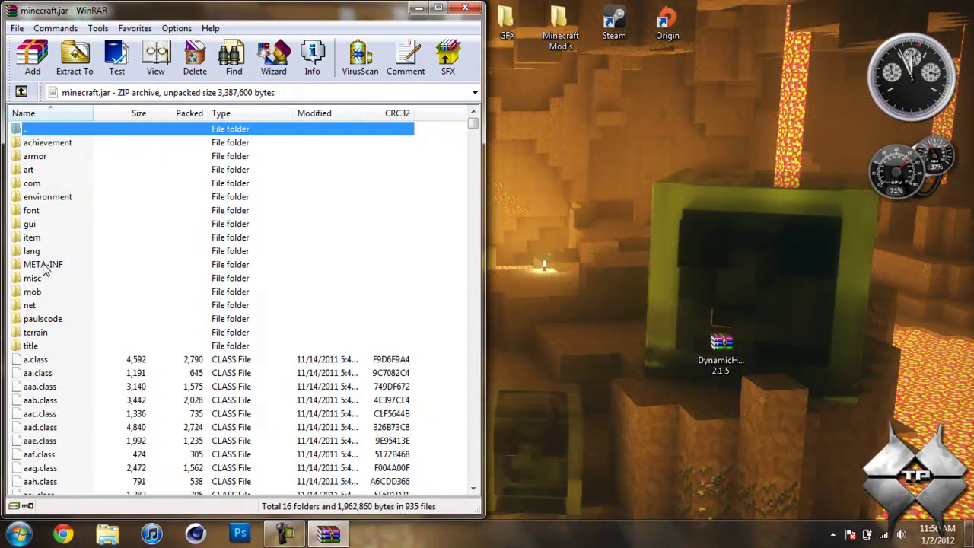
- Delete the META-INF folder from minecraft.jar and close the archive
{"action": "left_click", "coordinate": [43, 266]}
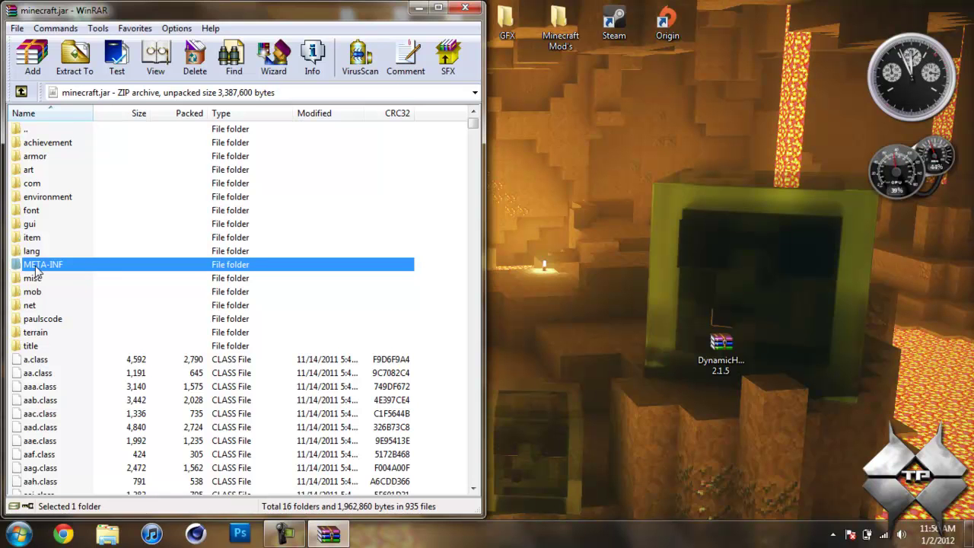
{"action": "right_click", "coordinate": [34, 272]}
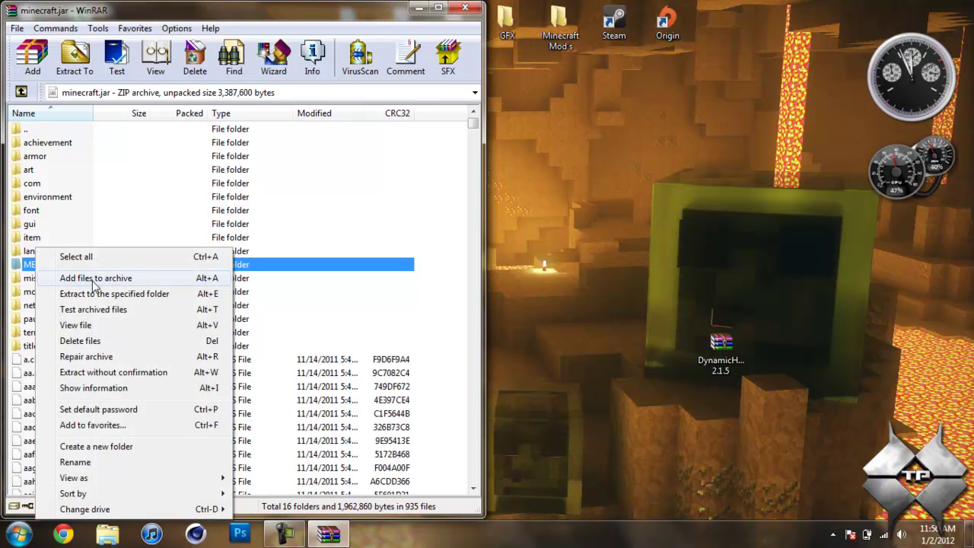
{"action": "left_click", "coordinate": [109, 341]}
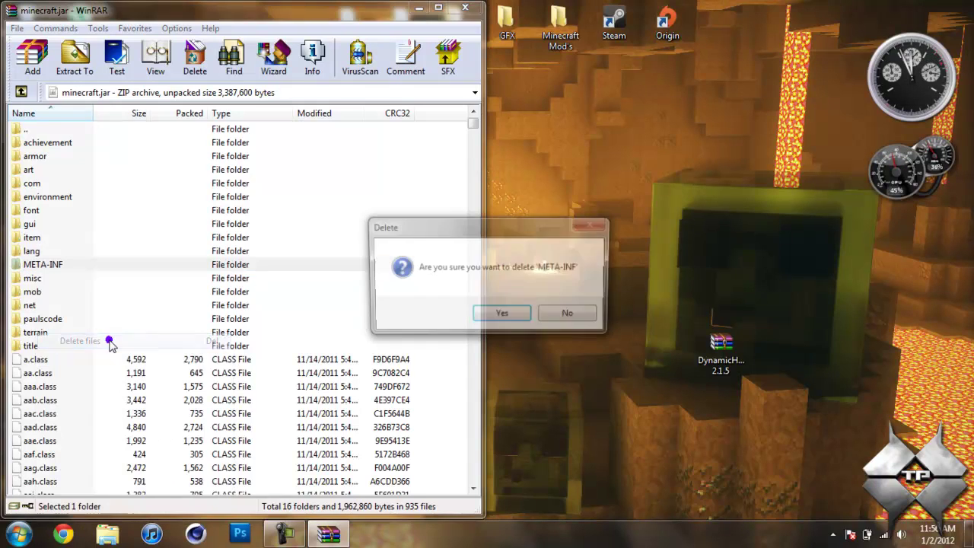
{"action": "left_click", "coordinate": [521, 314]}
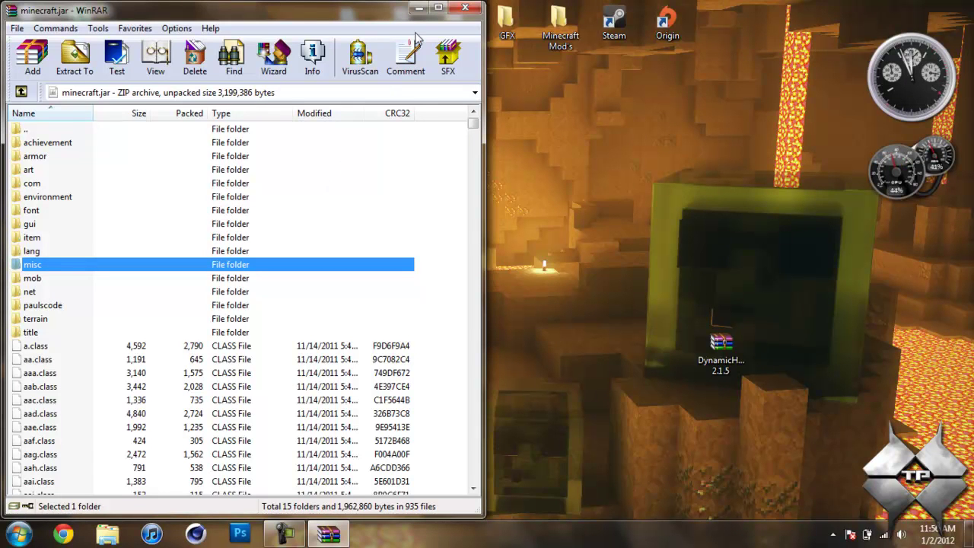
{"action": "left_click", "coordinate": [474, 7]}
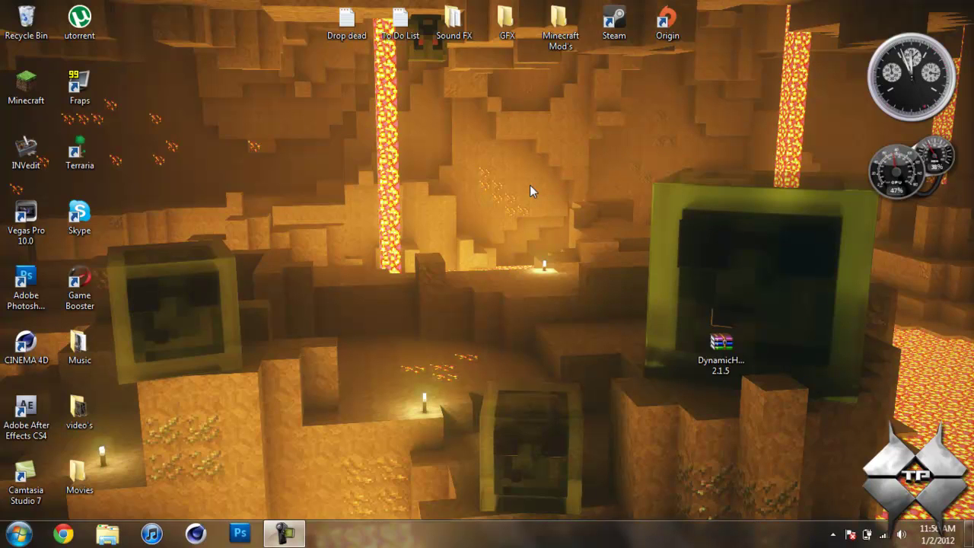
{"action": "left_click", "coordinate": [288, 534]}
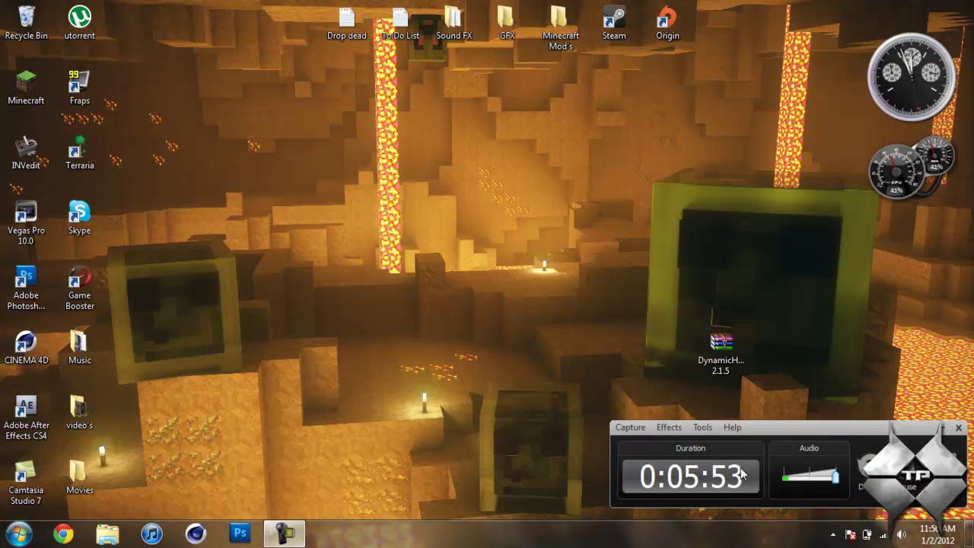